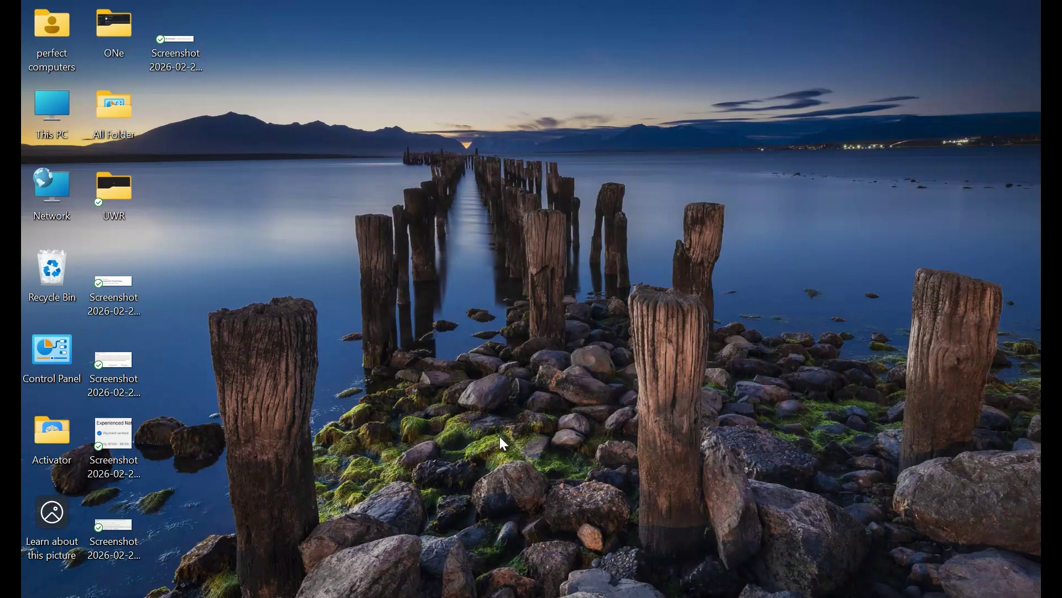
Step: Set the Windows visual effects to "Adjust for best performance" in Performance Options and apply the change
{"action": "mouse_move", "coordinate": [244, 595]}
{"action": "left_click", "coordinate": [382, 575]}
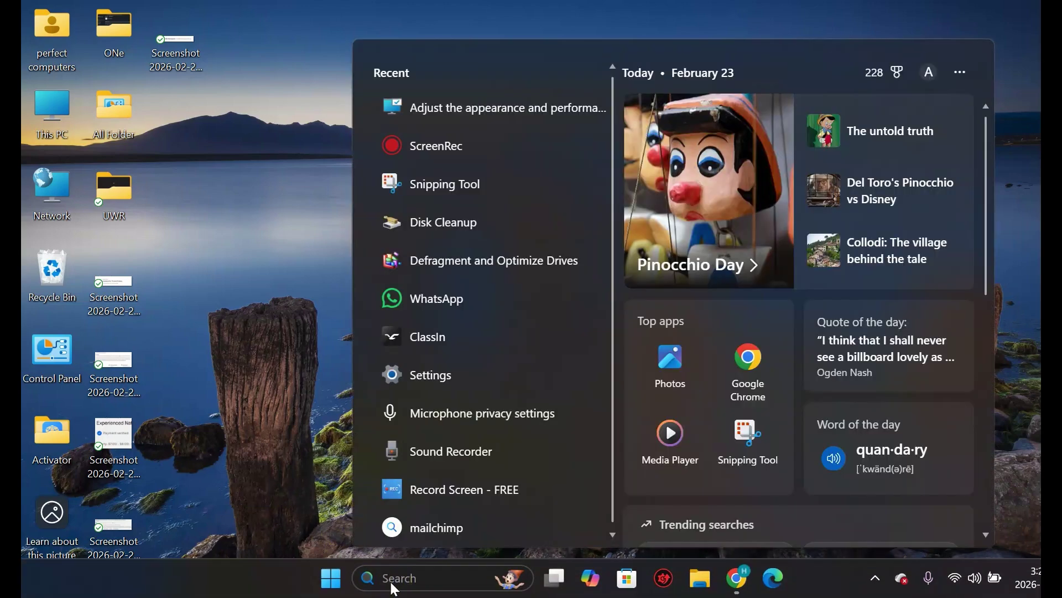
{"action": "type", "text": "adju"}
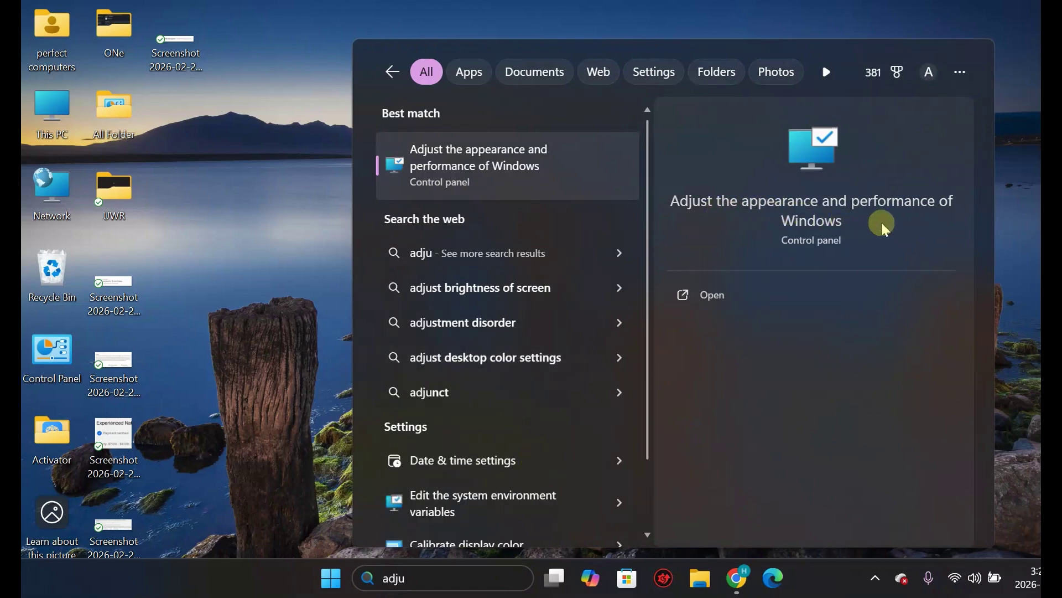
{"action": "left_click", "coordinate": [710, 294]}
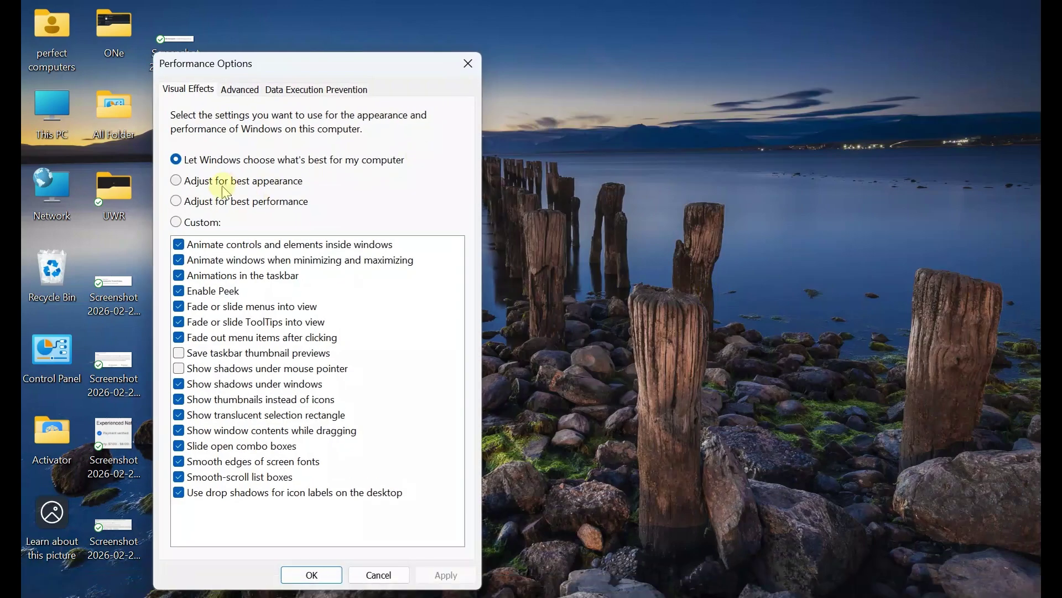
{"action": "left_click", "coordinate": [178, 205]}
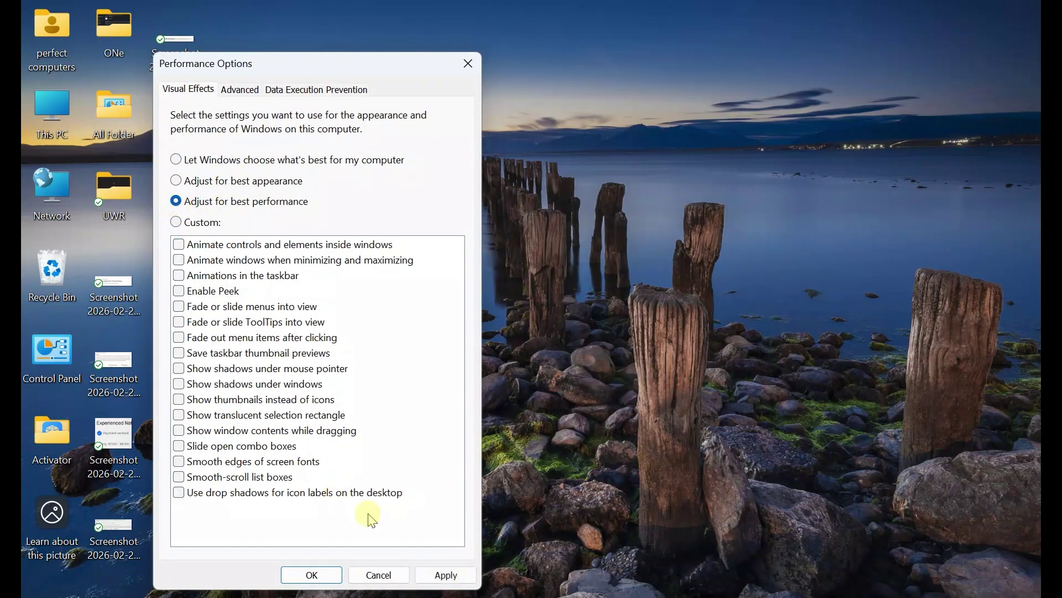
{"action": "left_click", "coordinate": [434, 575]}
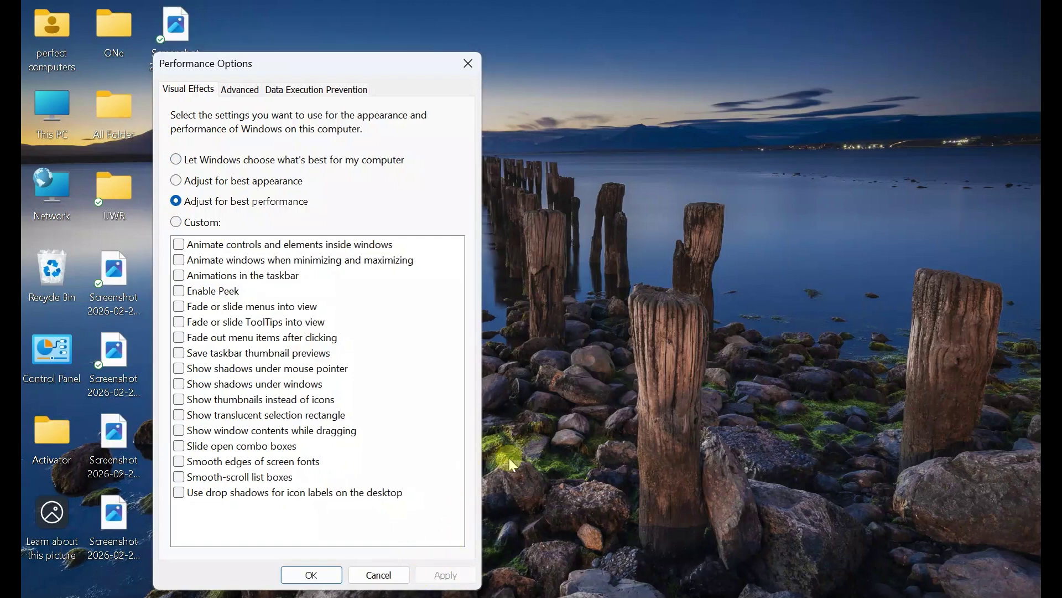
{"action": "left_click", "coordinate": [559, 350]}
{"action": "key", "text": "Return"}
Step: Optimize the C: and New Volume (D:) drives with Defragment and Optimize Drives, closing the tool when finished
{"action": "mouse_move", "coordinate": [208, 571]}
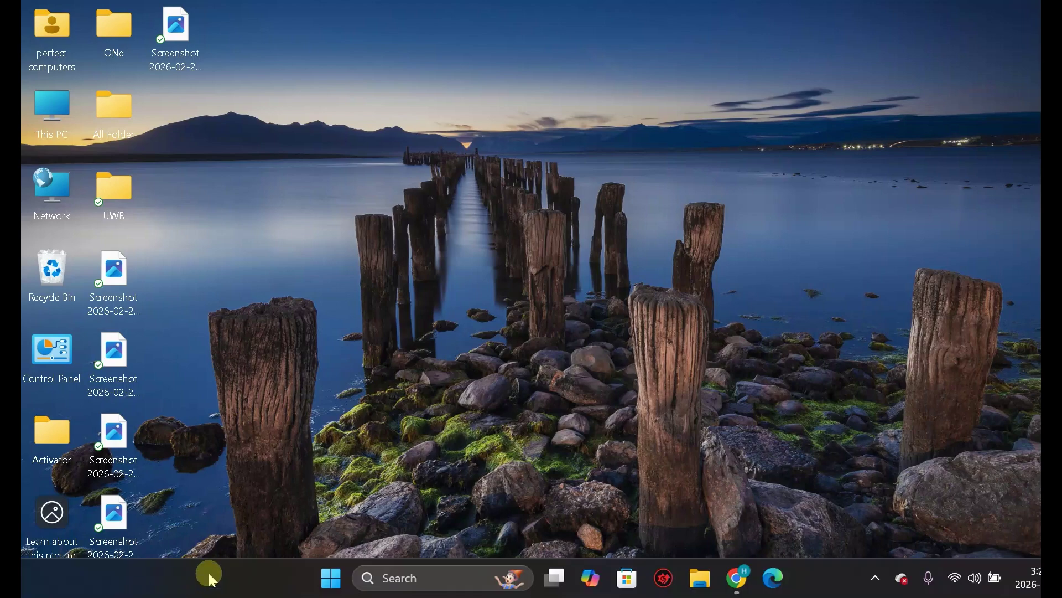
{"action": "left_click", "coordinate": [376, 579]}
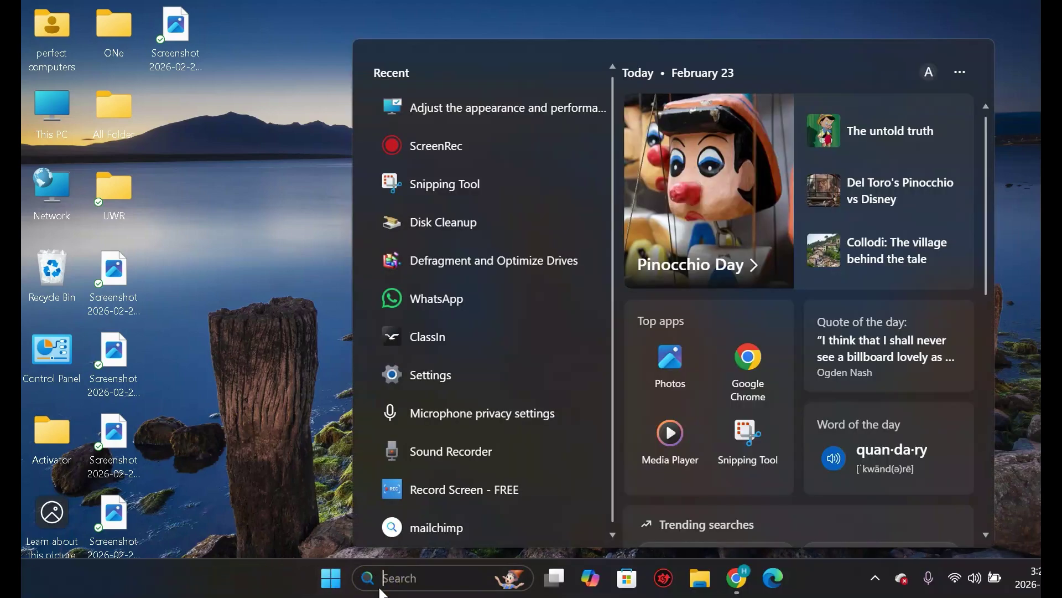
{"action": "type", "text": "defragment and O"}
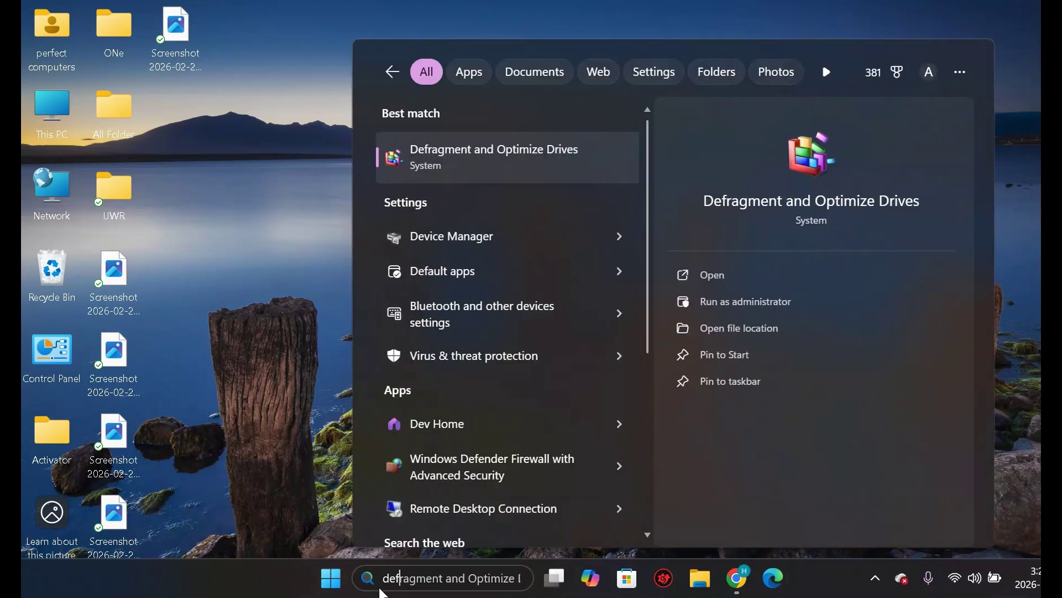
{"action": "left_click", "coordinate": [747, 275]}
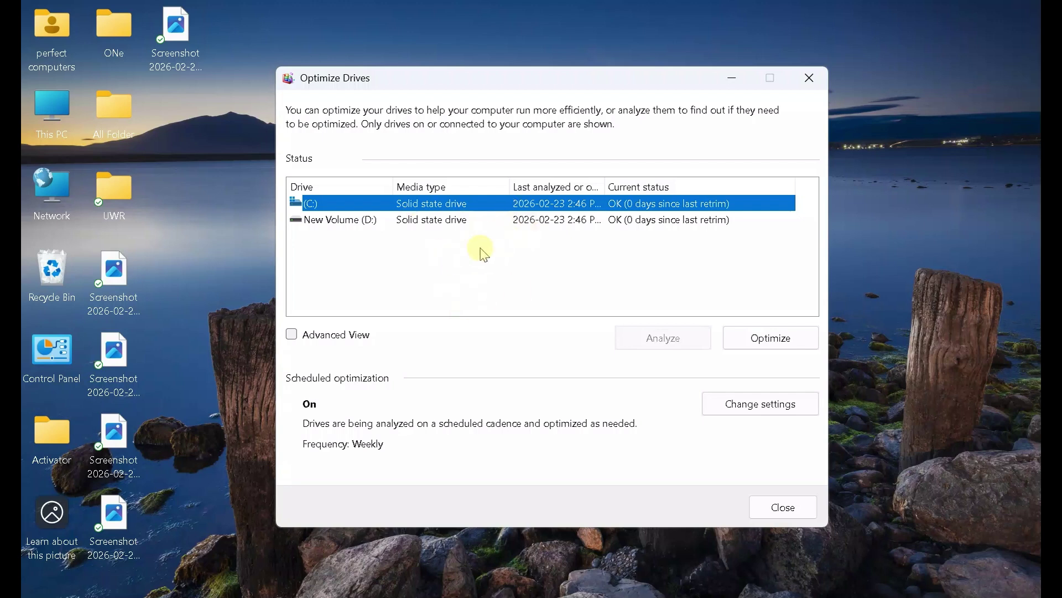
{"action": "left_click", "coordinate": [434, 220]}
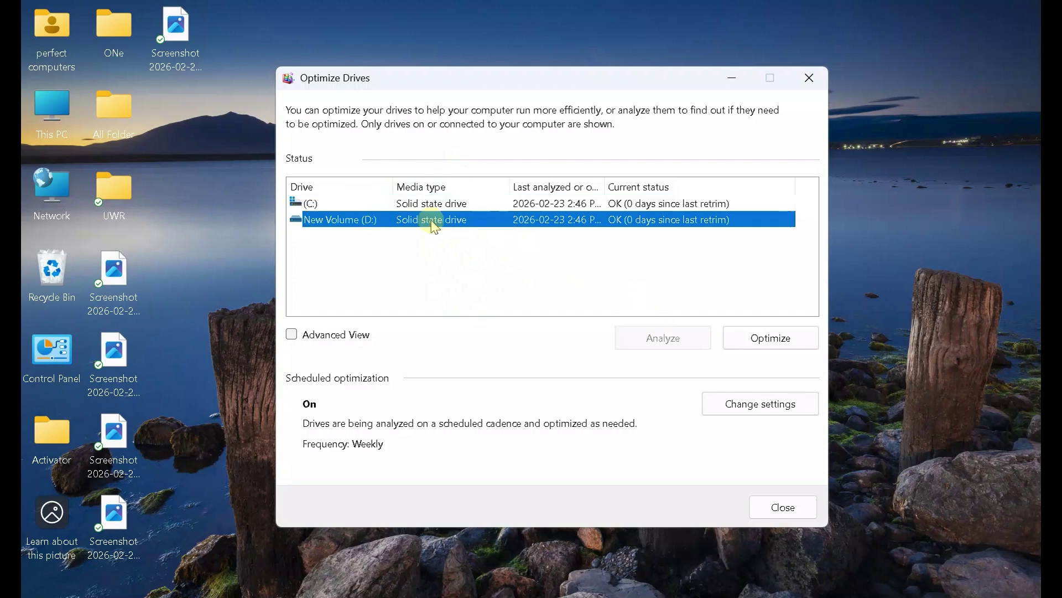
{"action": "left_click", "coordinate": [770, 339]}
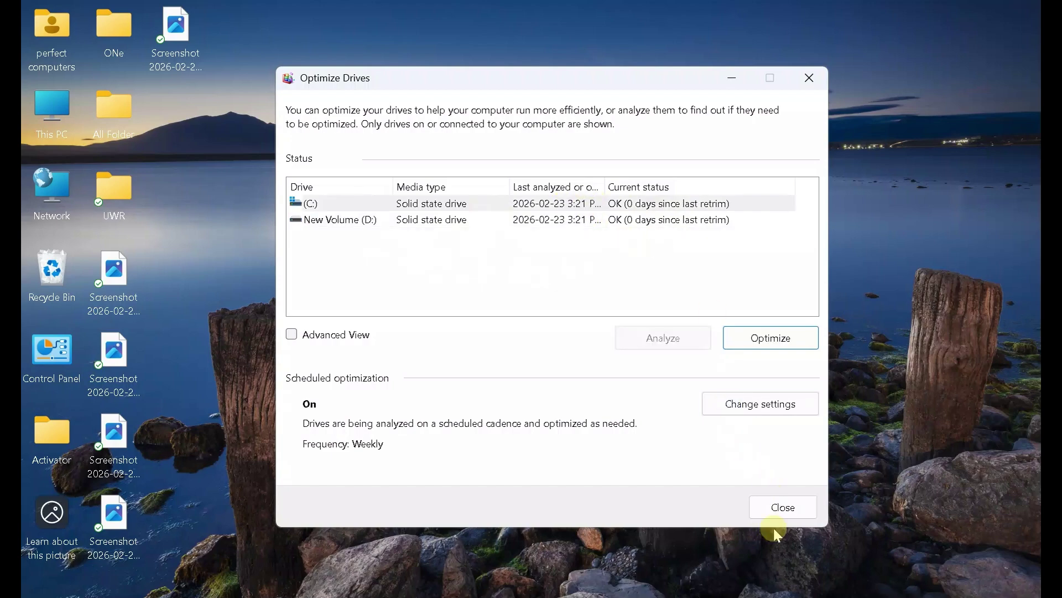
{"action": "left_click", "coordinate": [791, 506]}
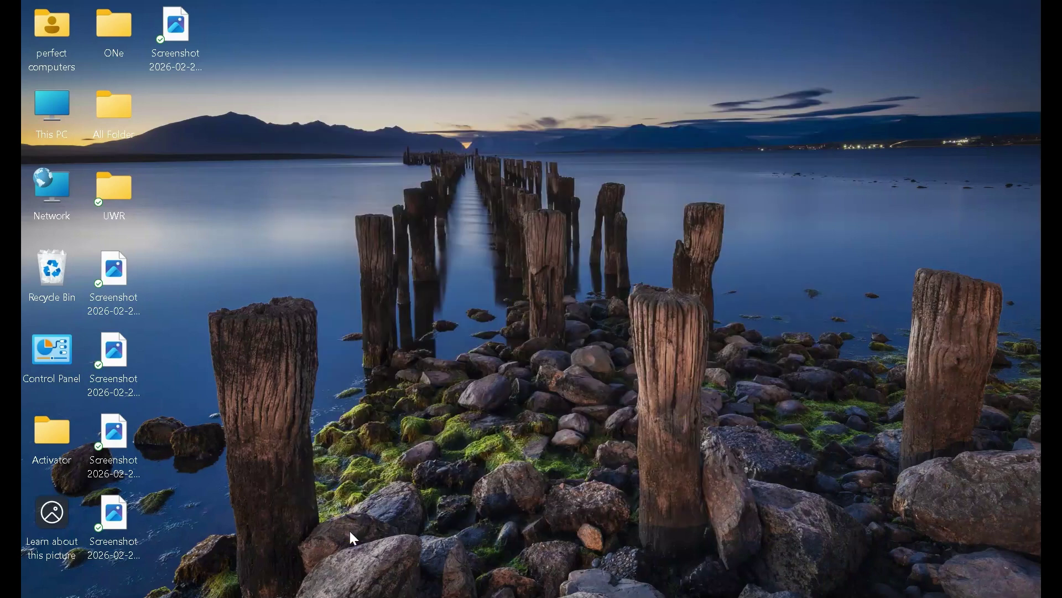
Step: Open Disk Cleanup and scan the C: drive for files that can be removed
{"action": "mouse_move", "coordinate": [354, 595]}
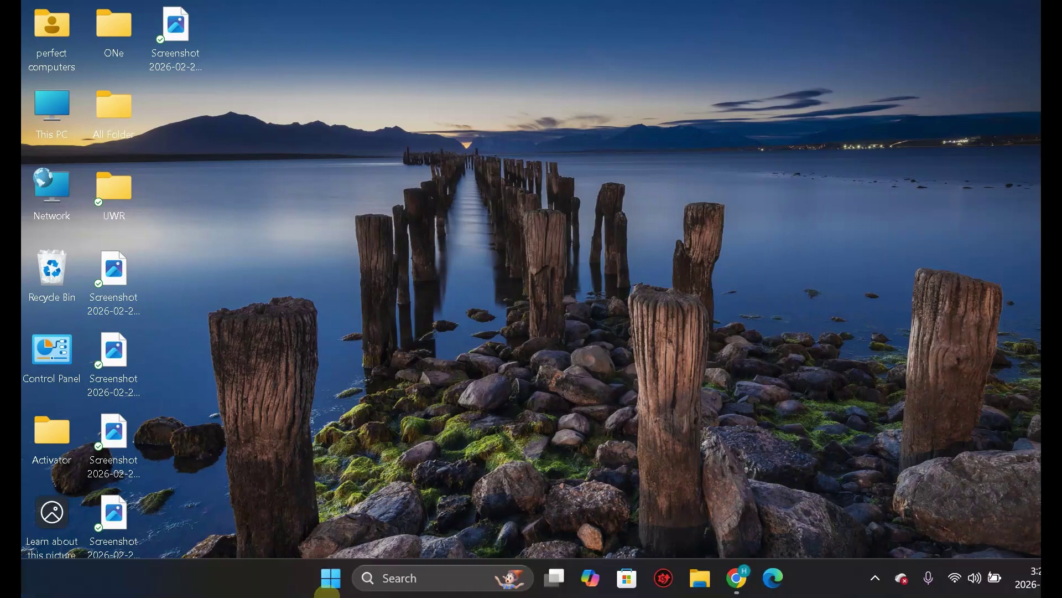
{"action": "left_click", "coordinate": [382, 579]}
{"action": "type", "text": "disk"}
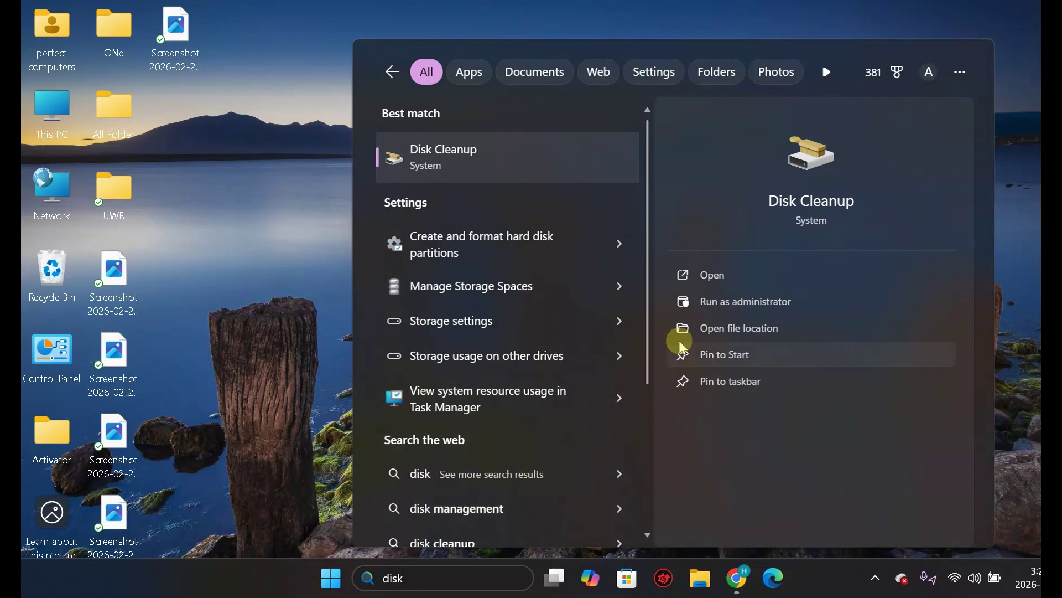
{"action": "left_click", "coordinate": [734, 277]}
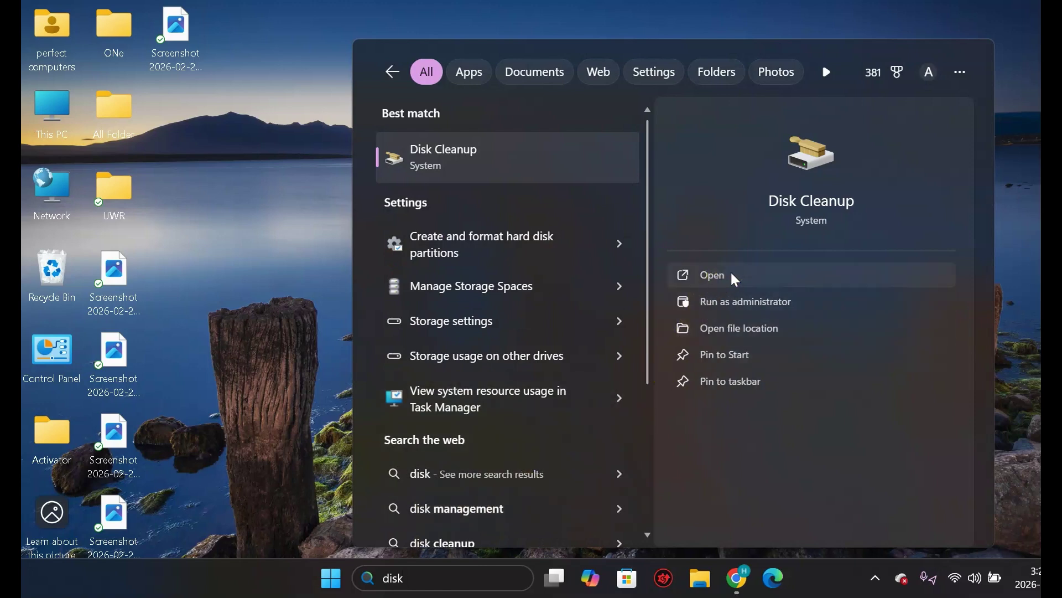
{"action": "left_click", "coordinate": [734, 275]}
{"action": "left_click", "coordinate": [506, 113]}
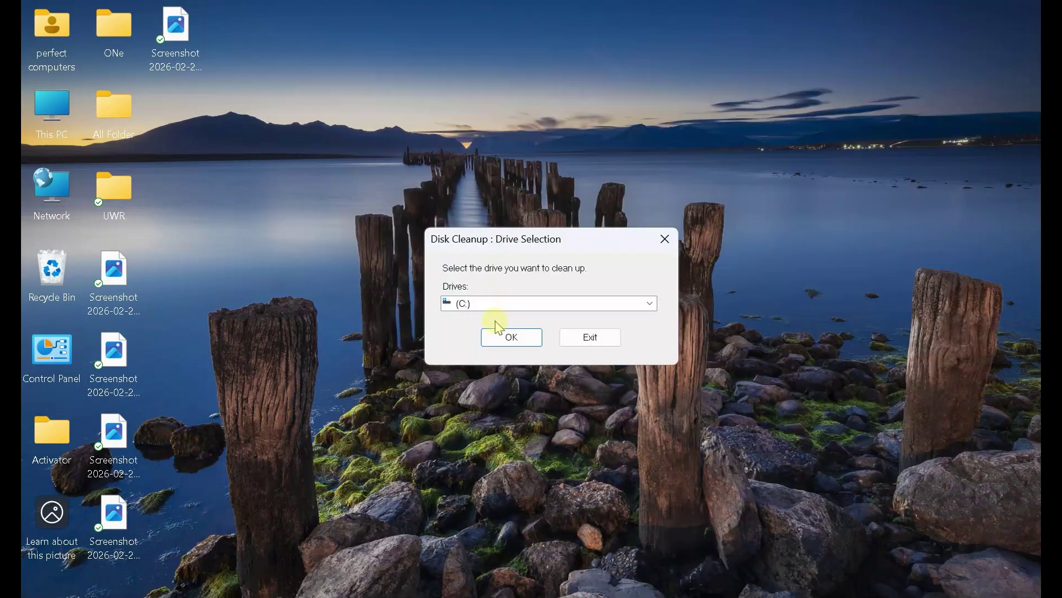
{"action": "left_click", "coordinate": [558, 310]}
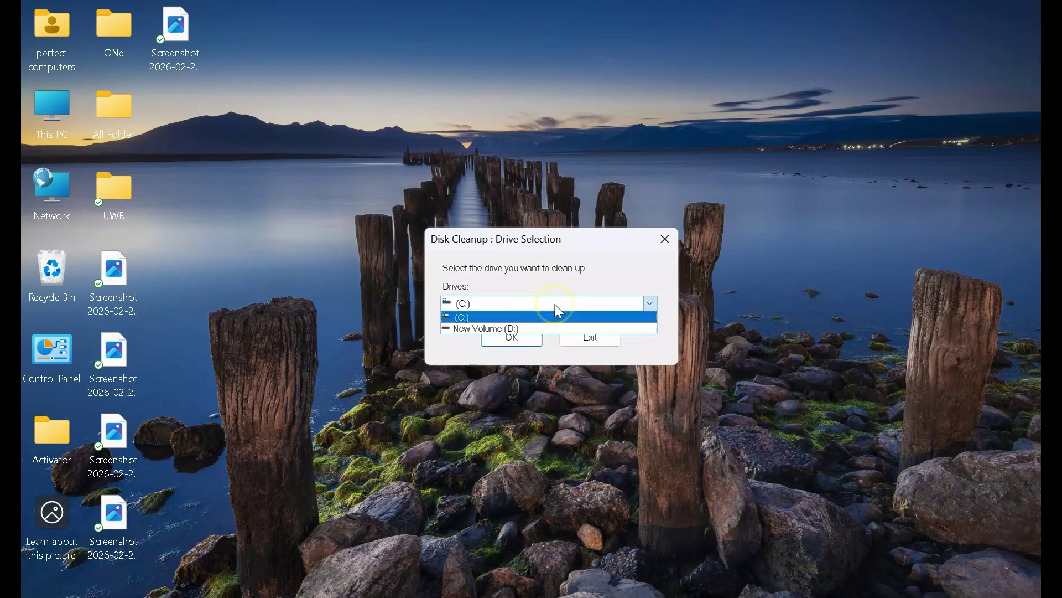
{"action": "left_click", "coordinate": [557, 314]}
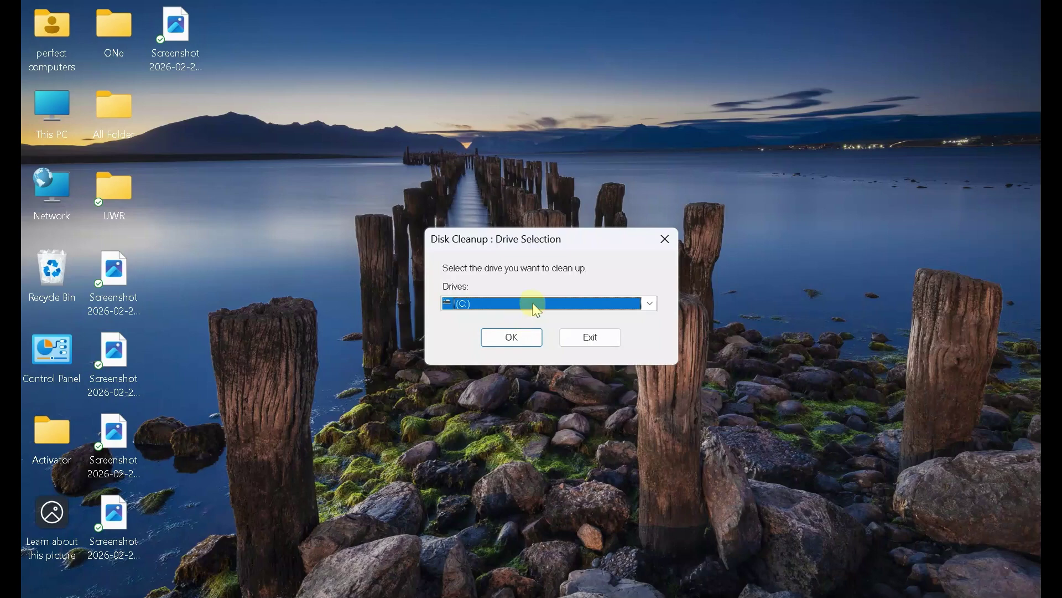
{"action": "left_click", "coordinate": [521, 341]}
{"action": "left_click", "coordinate": [521, 340]}
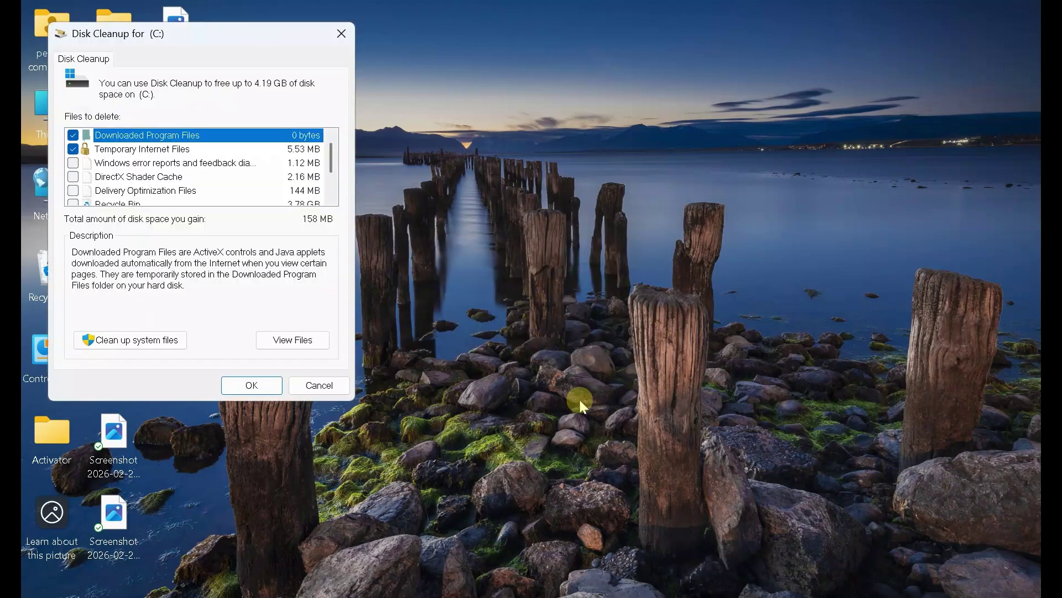
Step: Include Windows error reports, DirectX Shader Cache, Delivery Optimization Files, Recycle Bin and Temporary files in the cleanup and permanently delete all selected files
{"action": "left_click", "coordinate": [73, 163]}
{"action": "left_click", "coordinate": [73, 177]}
{"action": "left_click", "coordinate": [74, 192]}
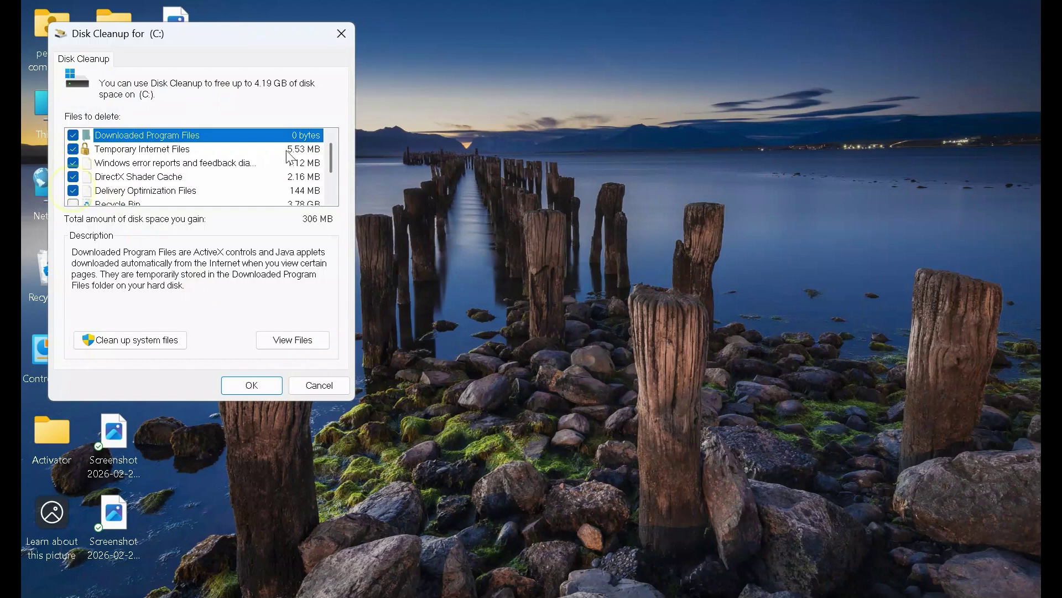
{"action": "left_click_drag", "start_coordinate": [330, 149], "coordinate": [330, 168]}
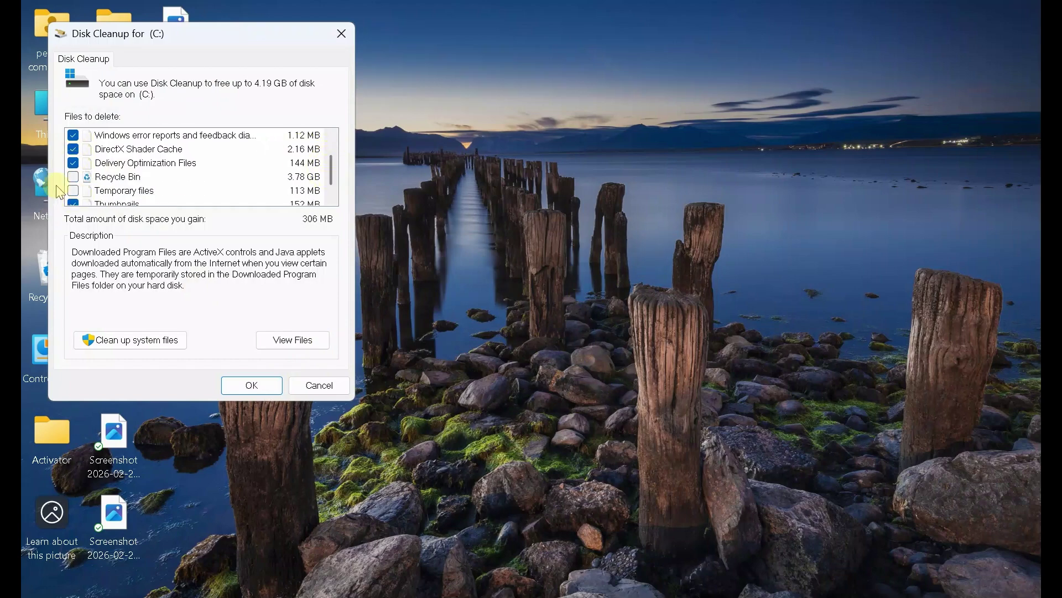
{"action": "left_click", "coordinate": [72, 177]}
{"action": "left_click", "coordinate": [72, 177]}
{"action": "left_click", "coordinate": [73, 191]}
{"action": "left_click", "coordinate": [72, 176]}
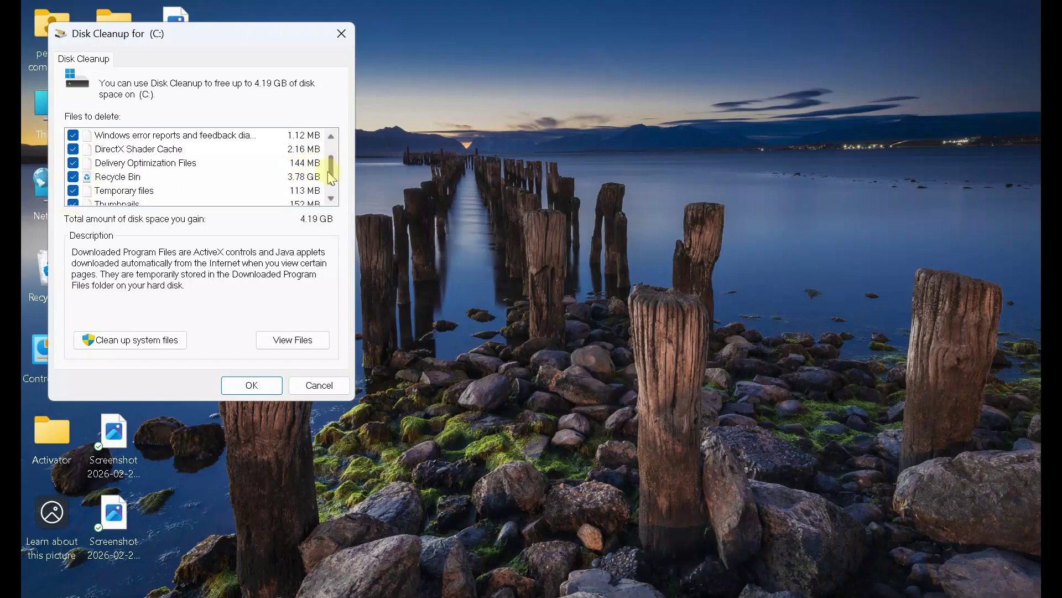
{"action": "scroll", "coordinate": [331, 182], "scroll_direction": "down", "scroll_amount": 1}
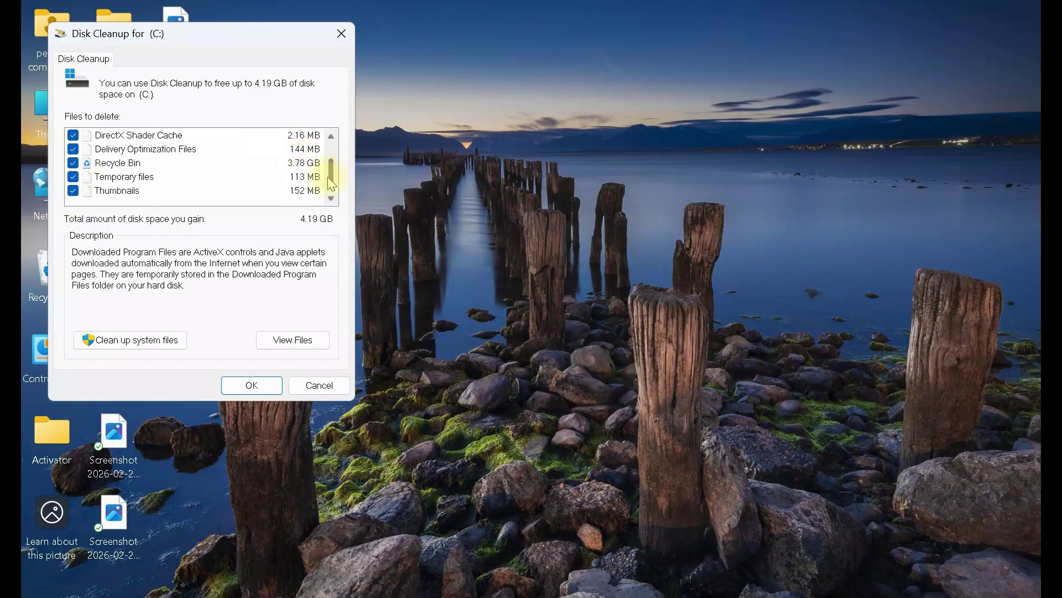
{"action": "left_click", "coordinate": [256, 391]}
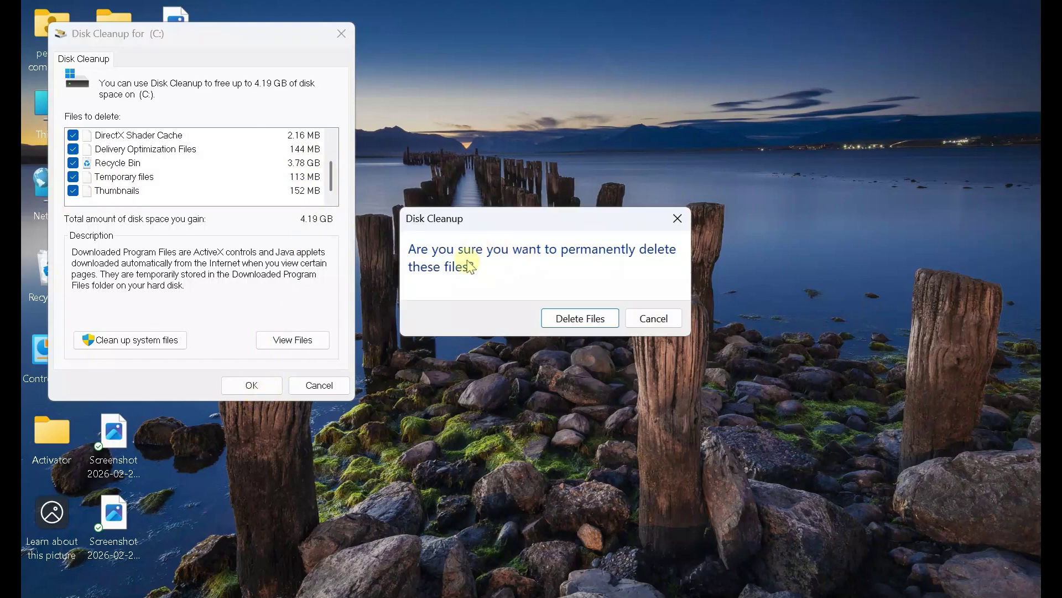
{"action": "left_click", "coordinate": [581, 321]}
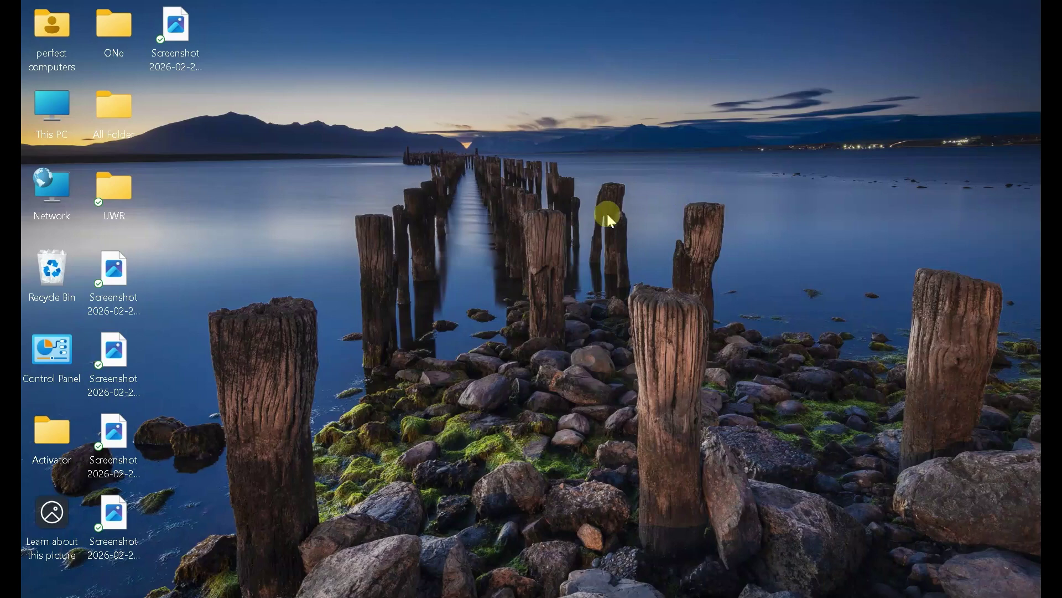
Step: Review the status and startup impact of the startup apps in a maximized Task Manager, returning to the desktop when done
{"action": "key", "text": "ctrl+shift+Escape"}
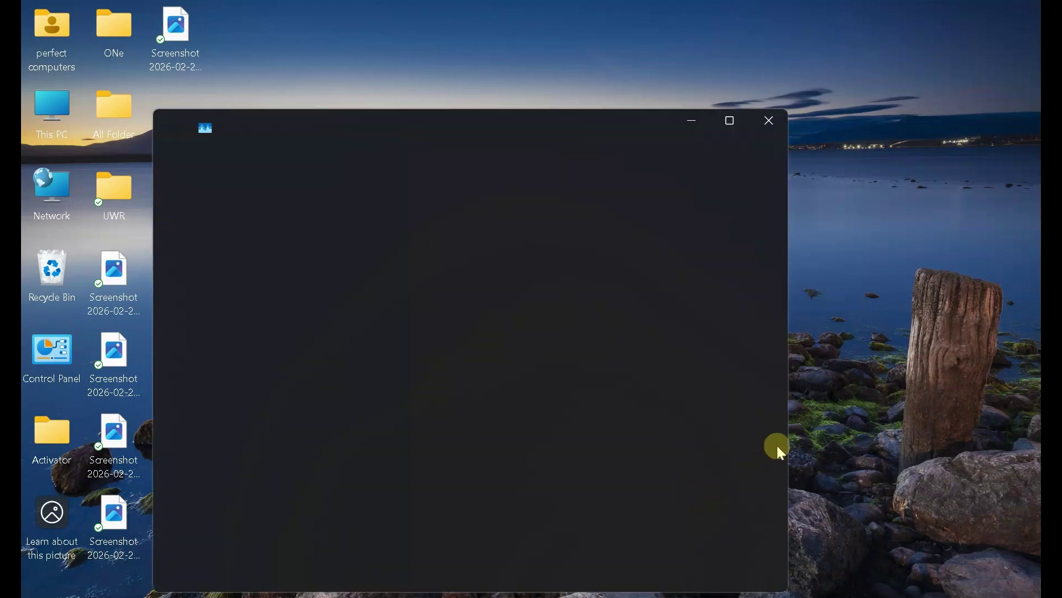
{"action": "left_click", "coordinate": [729, 122]}
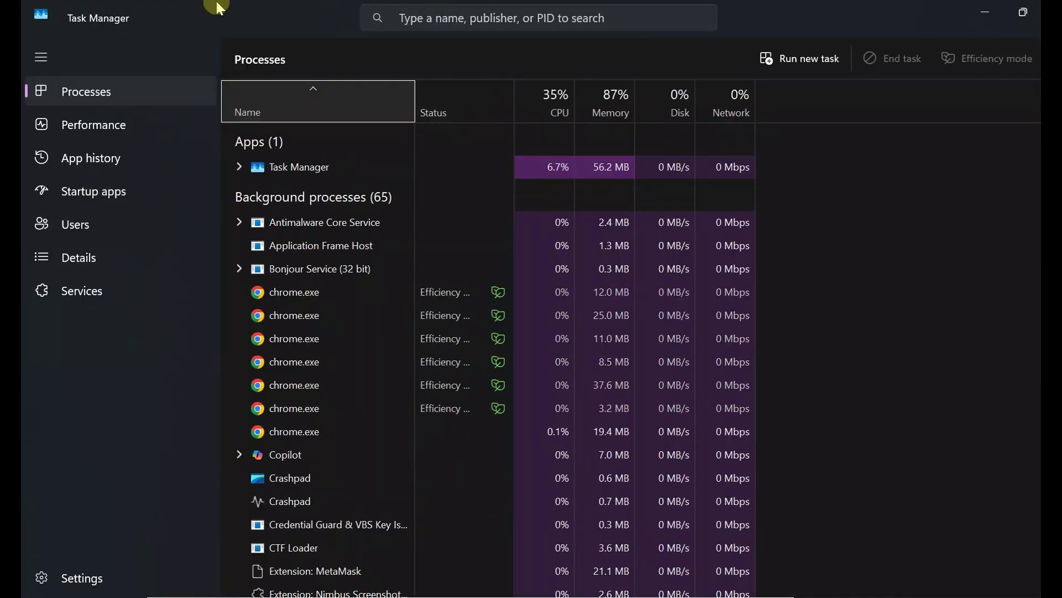
{"action": "left_click", "coordinate": [101, 192]}
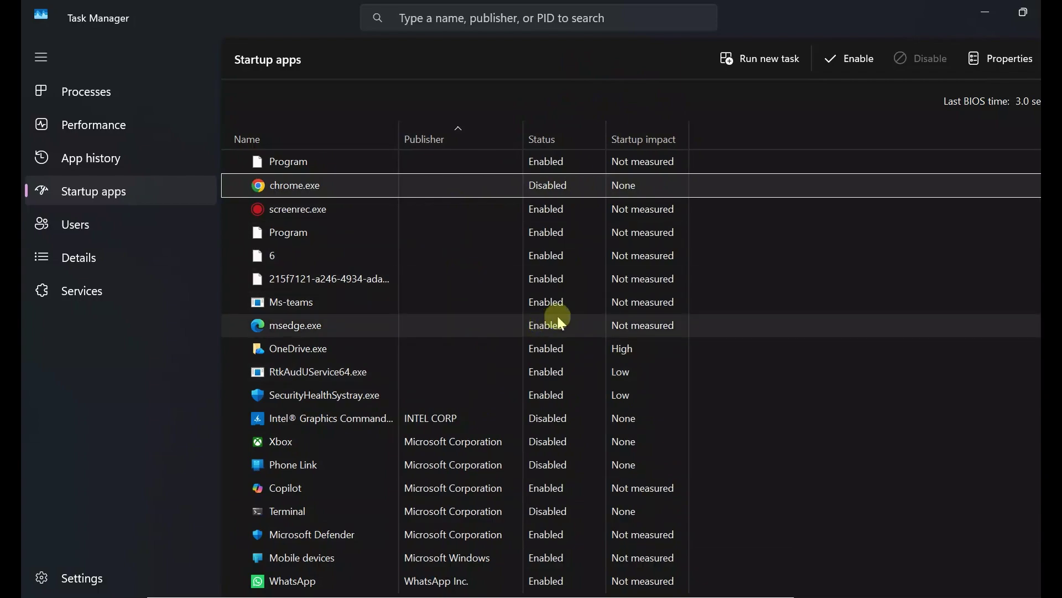
{"action": "key", "text": "super+d"}
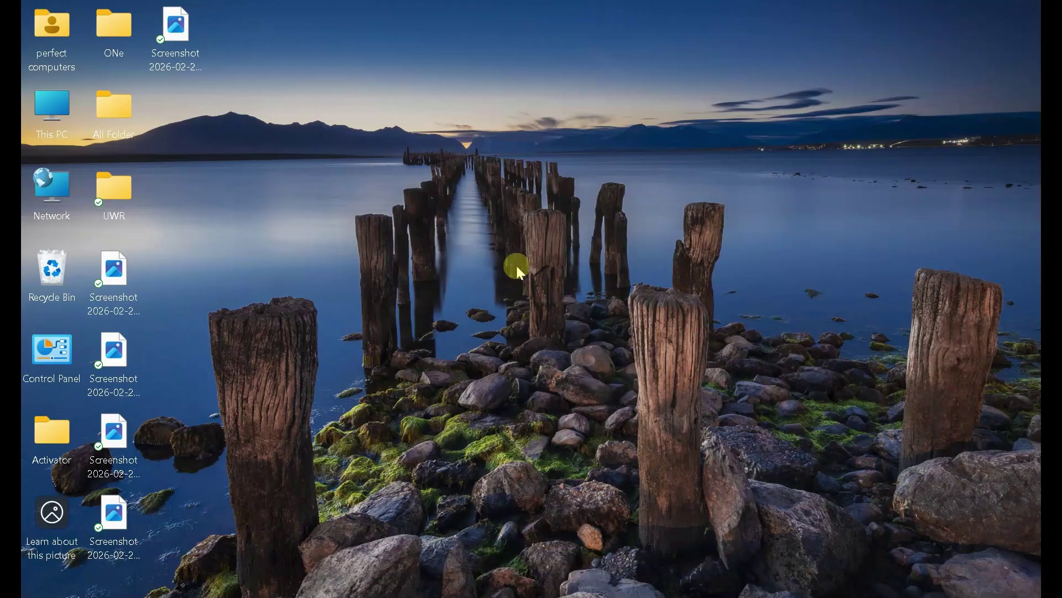
Step: Search Windows for the display settings and open the Advanced display page
{"action": "left_click", "coordinate": [402, 578]}
{"action": "type", "text": "di"}
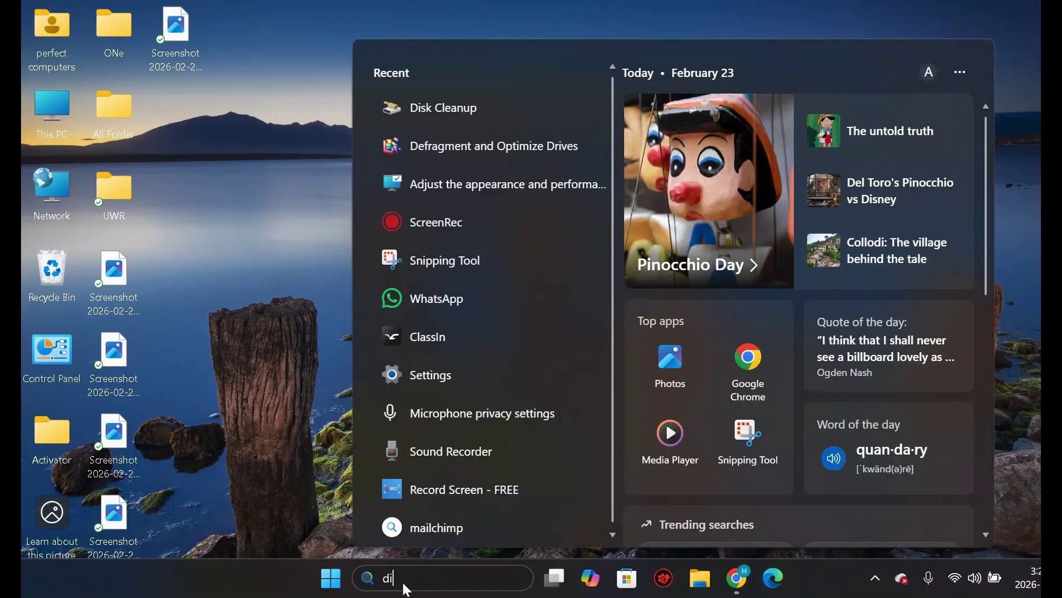
{"action": "type", "text": "spl"}
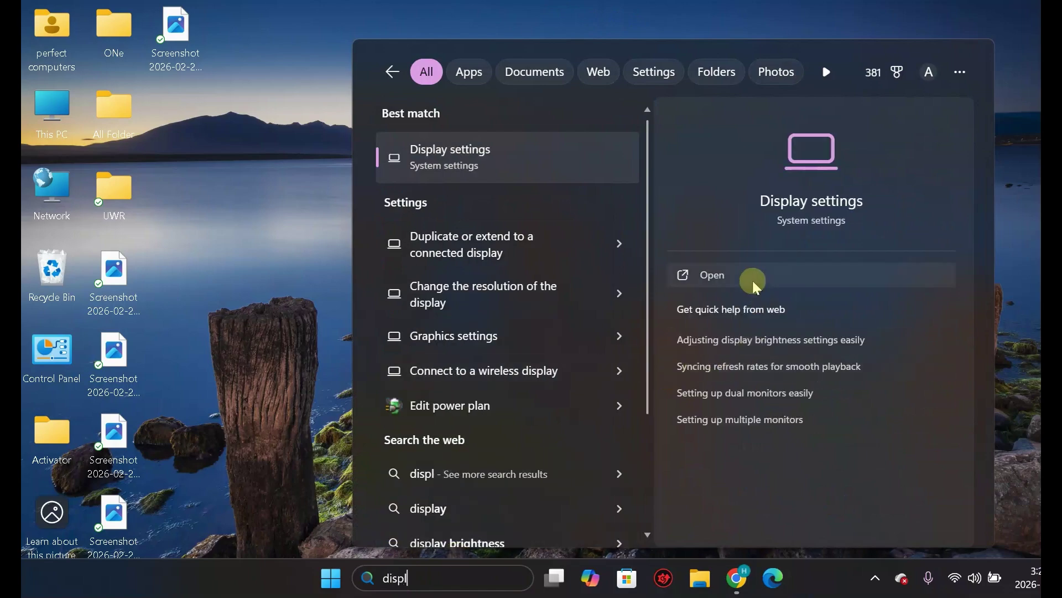
{"action": "left_click", "coordinate": [751, 280]}
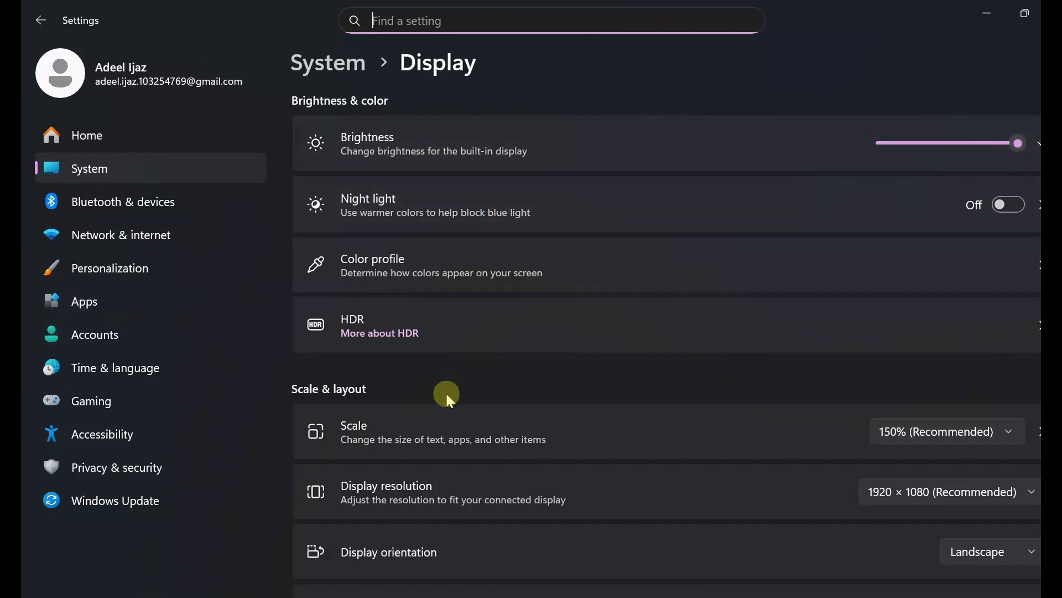
{"action": "scroll", "coordinate": [446, 397], "scroll_direction": "down", "scroll_amount": 5}
{"action": "left_click", "coordinate": [413, 351]}
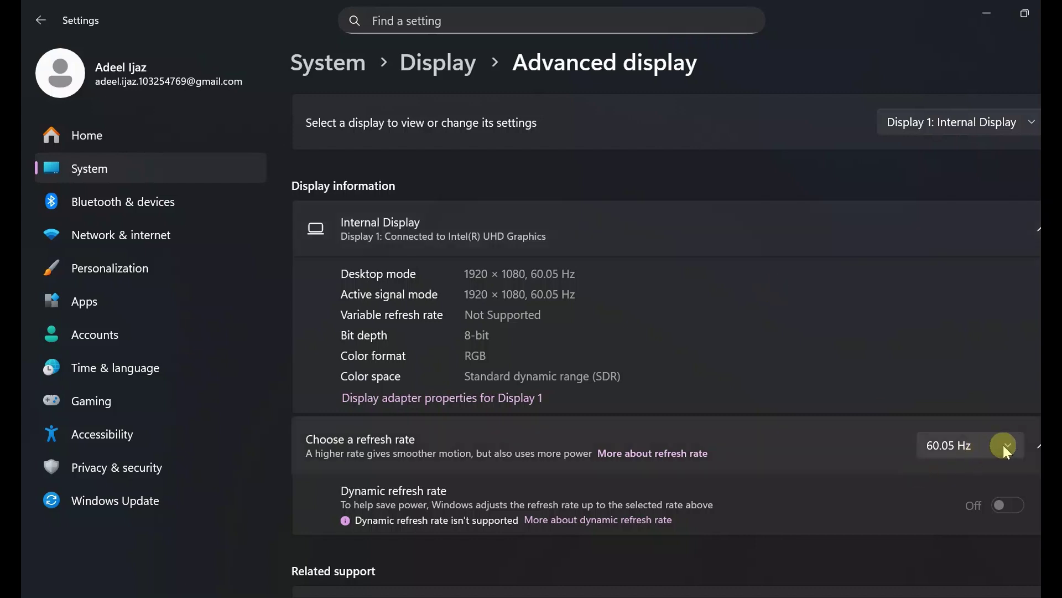
Step: Select 60.05 Hz as the refresh rate for the internal display and return to the desktop
{"action": "left_click", "coordinate": [898, 387]}
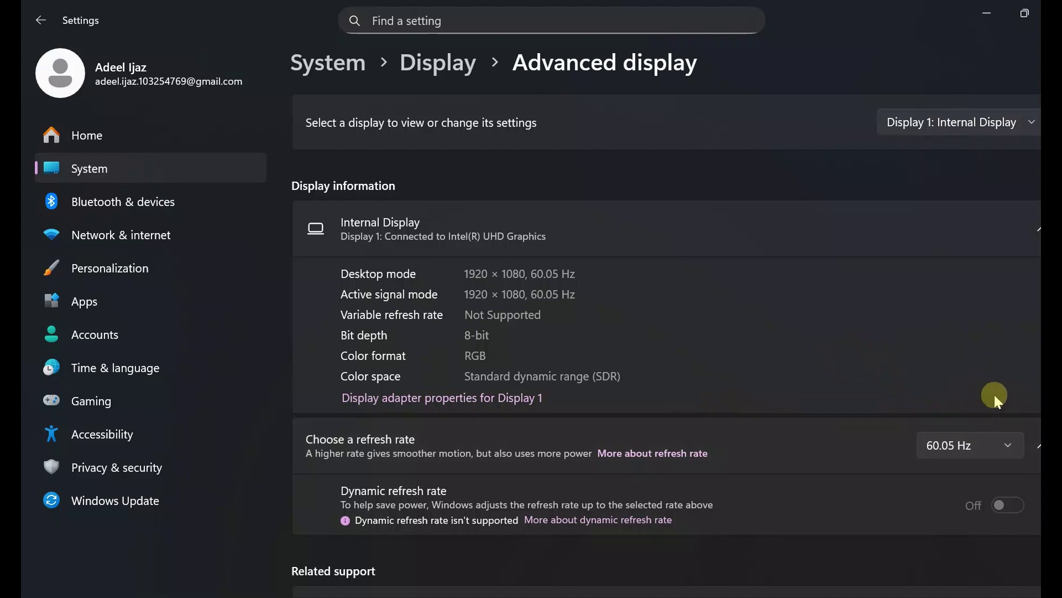
{"action": "left_click", "coordinate": [970, 446]}
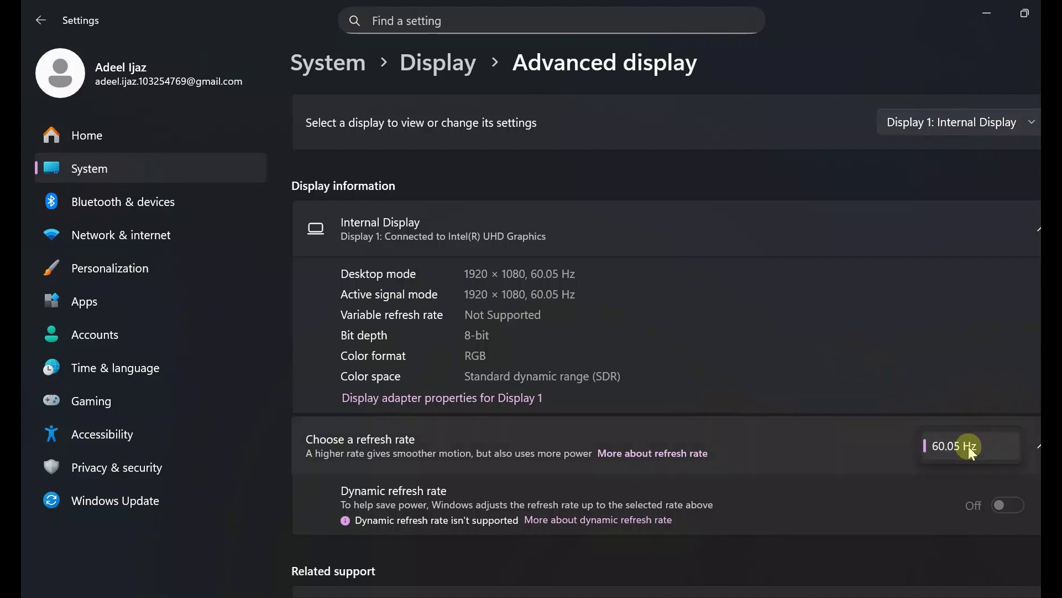
{"action": "left_click", "coordinate": [961, 452]}
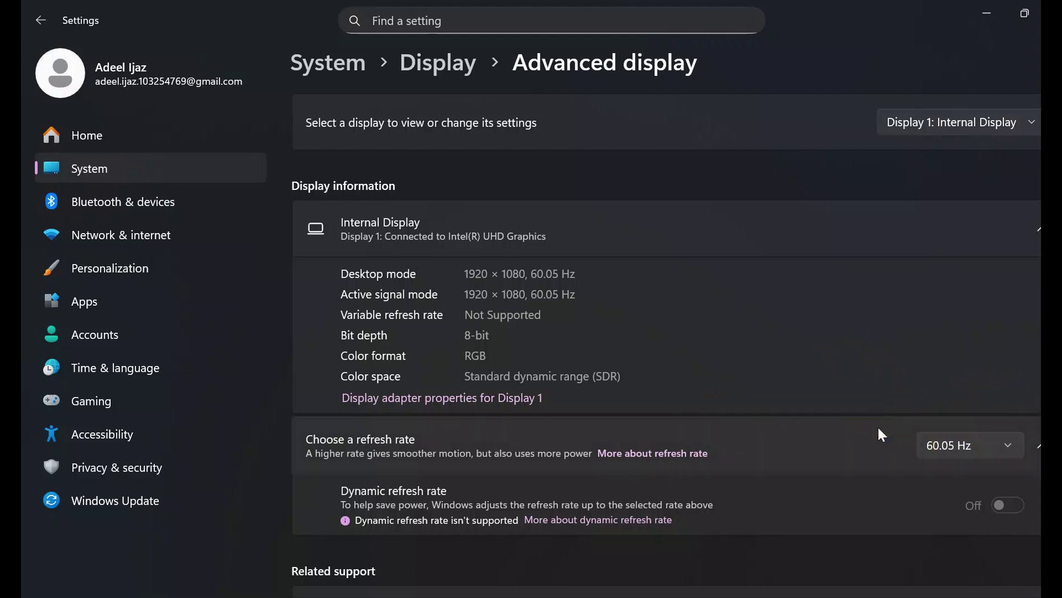
{"action": "left_click", "coordinate": [571, 265]}
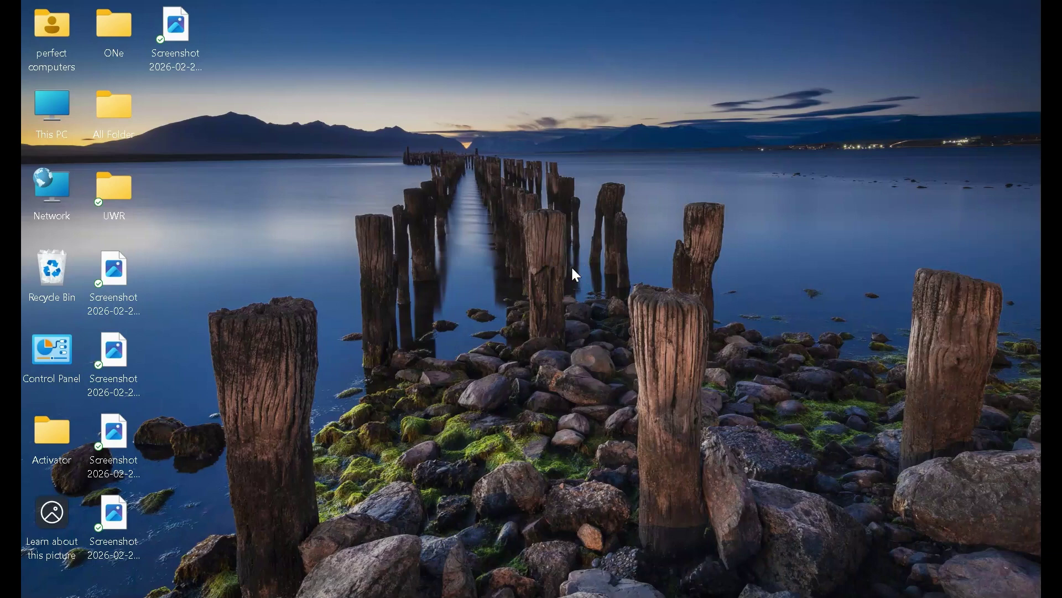
Step: Open the Game Mode page of the Gaming settings, turn Game Mode off, and return to the desktop
{"action": "mouse_move", "coordinate": [397, 591]}
{"action": "left_click", "coordinate": [417, 576]}
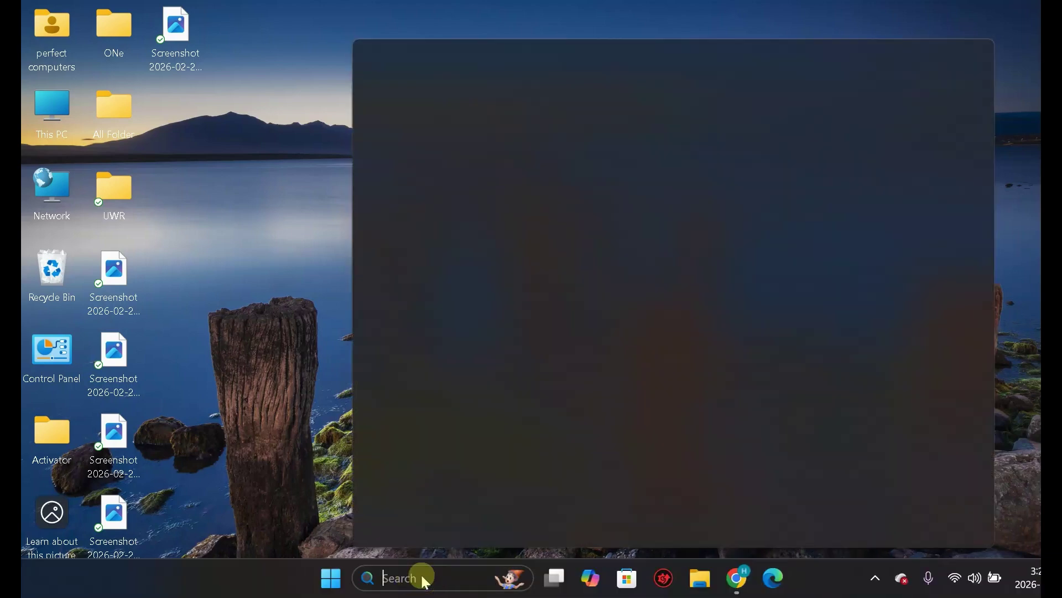
{"action": "type", "text": "settings"}
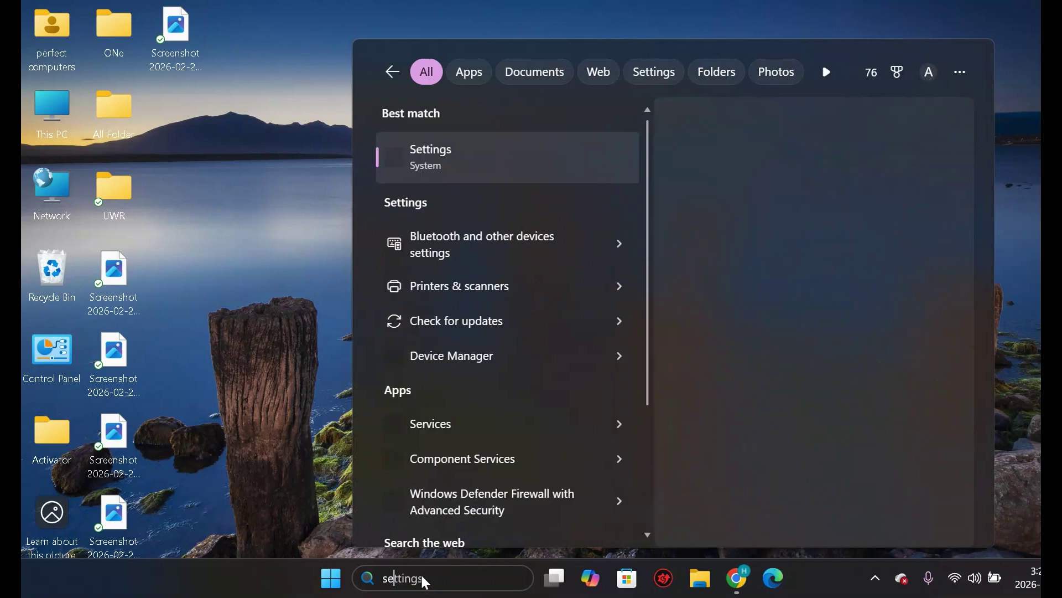
{"action": "left_click", "coordinate": [728, 273]}
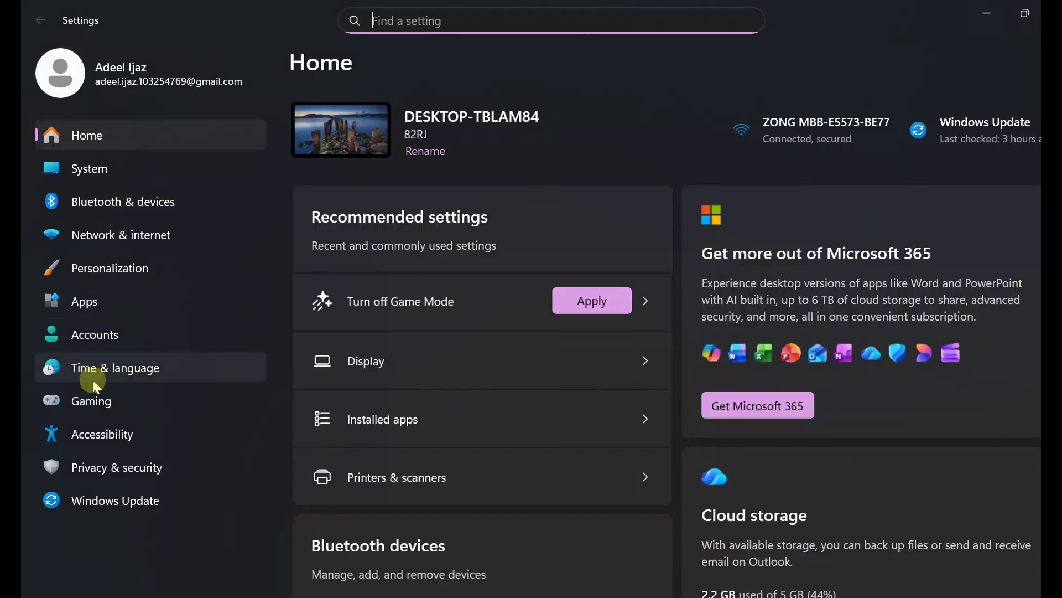
{"action": "left_click", "coordinate": [92, 401]}
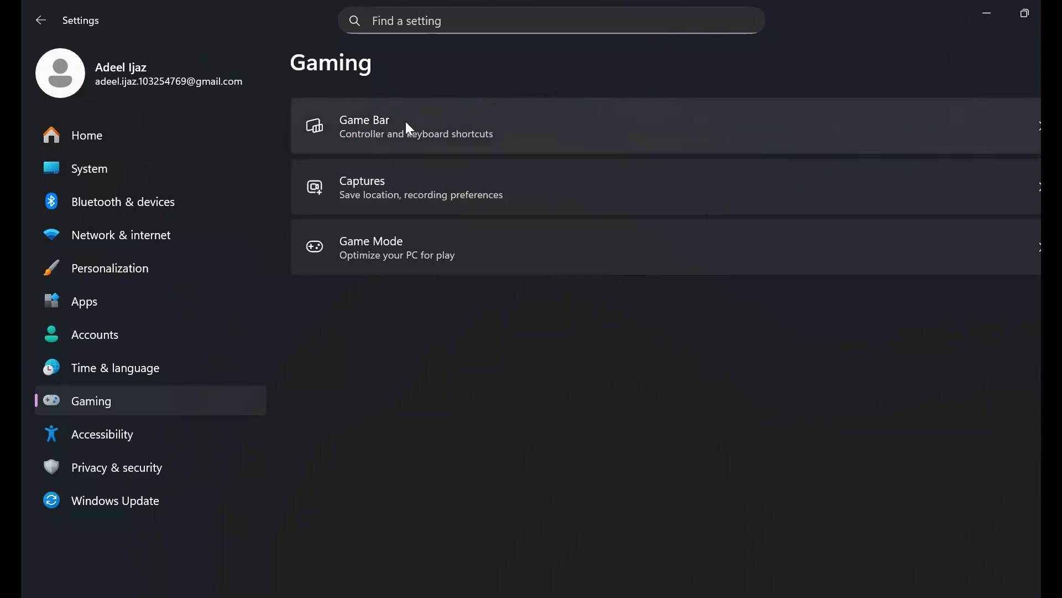
{"action": "left_click", "coordinate": [380, 254]}
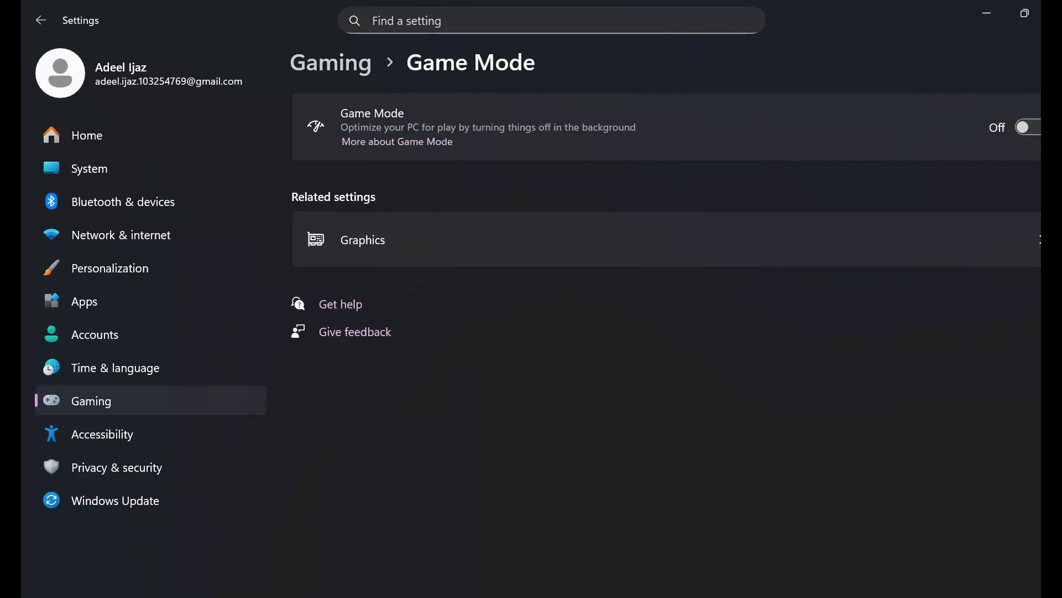
{"action": "left_click", "coordinate": [1028, 128]}
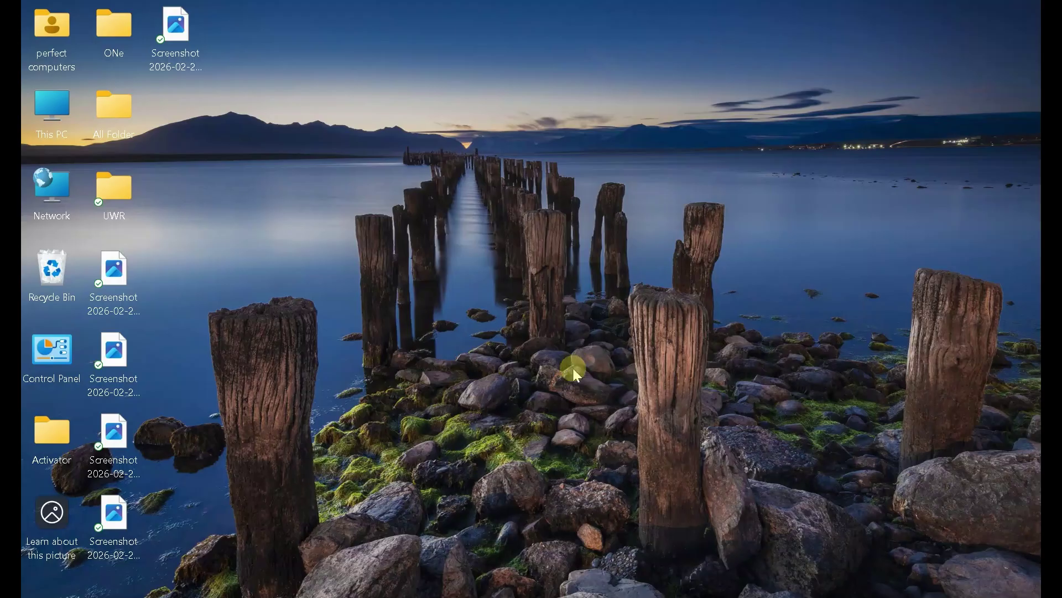
Step: Open Power Options under Hardware and Sound in the Control Panel
{"action": "left_click", "coordinate": [426, 578]}
{"action": "type", "text": "cont"}
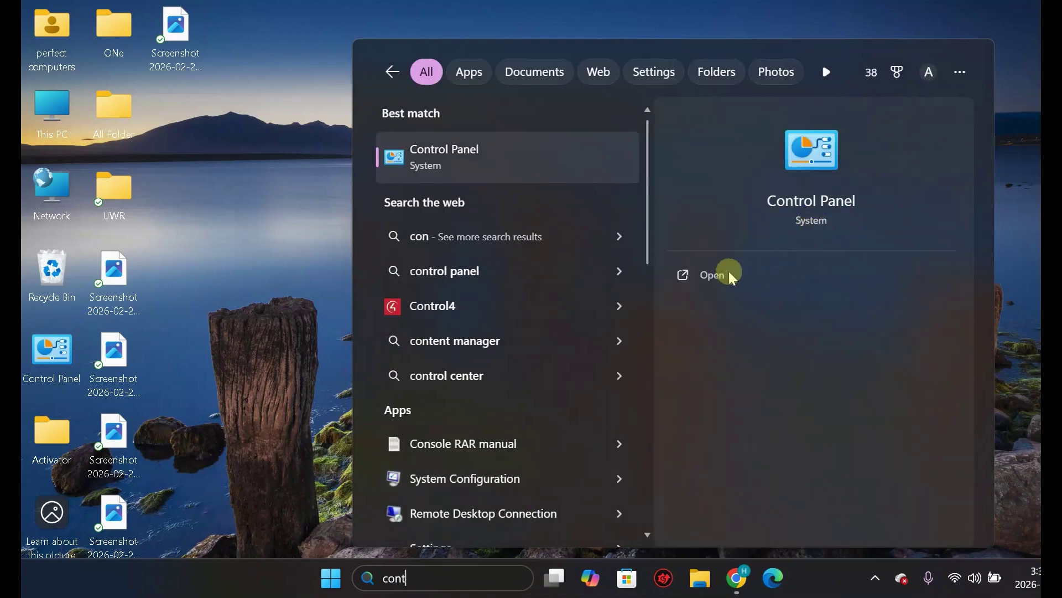
{"action": "left_click", "coordinate": [730, 273]}
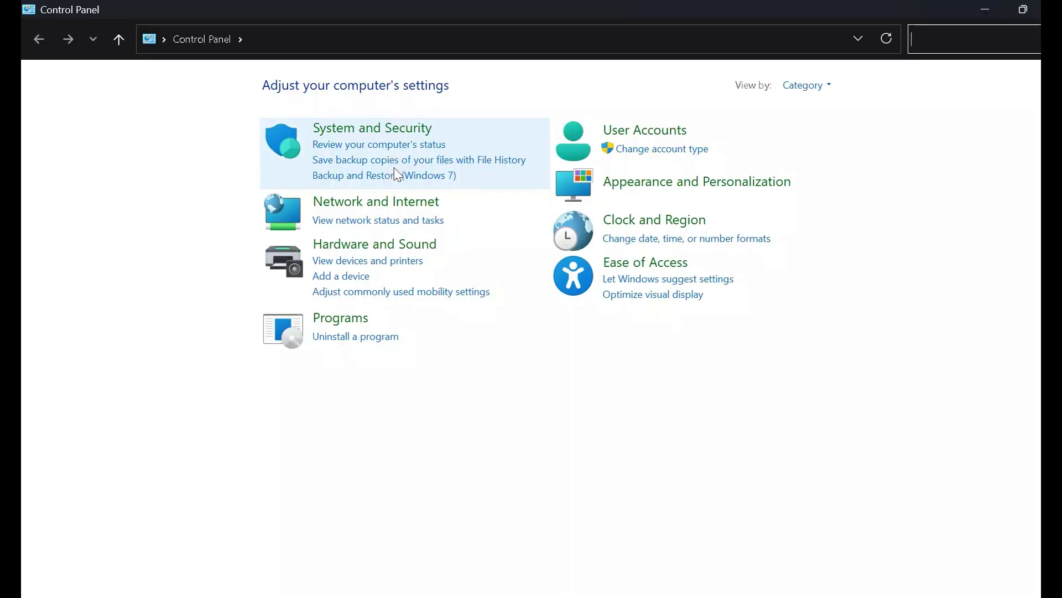
{"action": "left_click", "coordinate": [367, 250]}
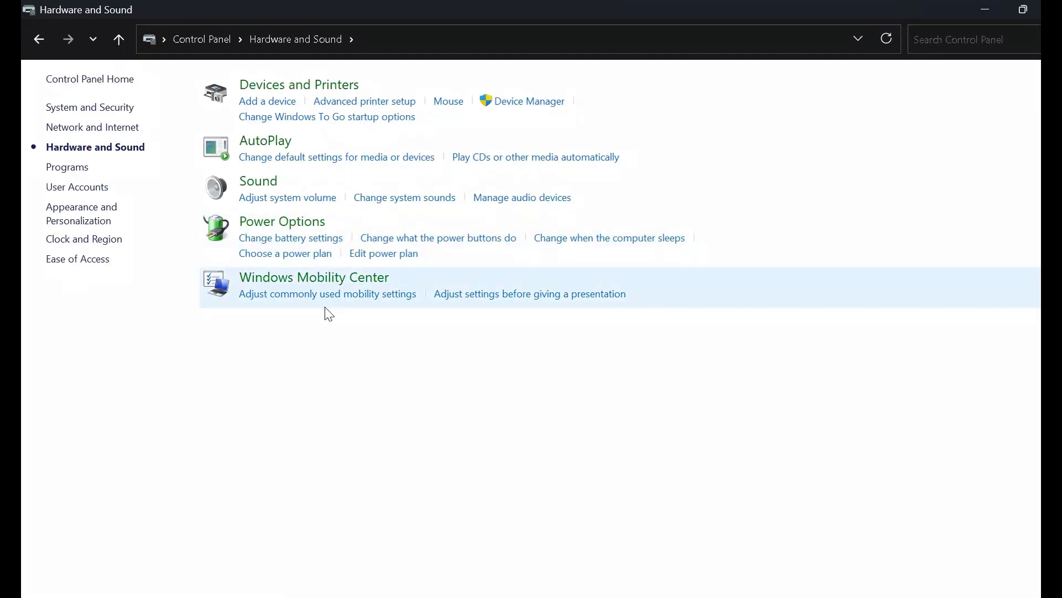
{"action": "left_click", "coordinate": [298, 228]}
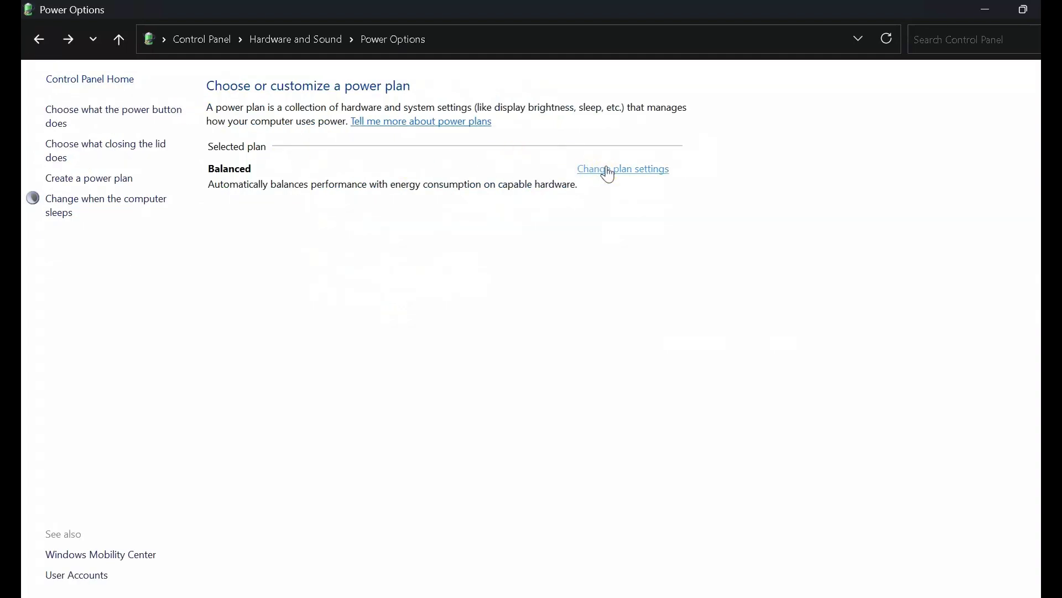
Step: Review the display and sleep settings of the Balanced power plan, then close the Control Panel
{"action": "left_click", "coordinate": [608, 174]}
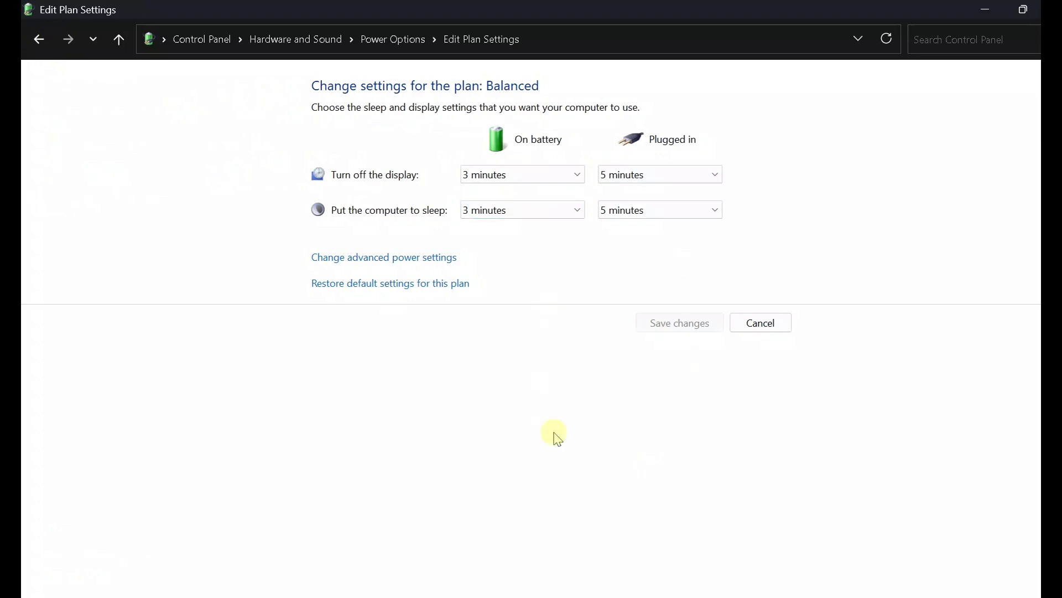
{"action": "left_click", "coordinate": [31, 40]}
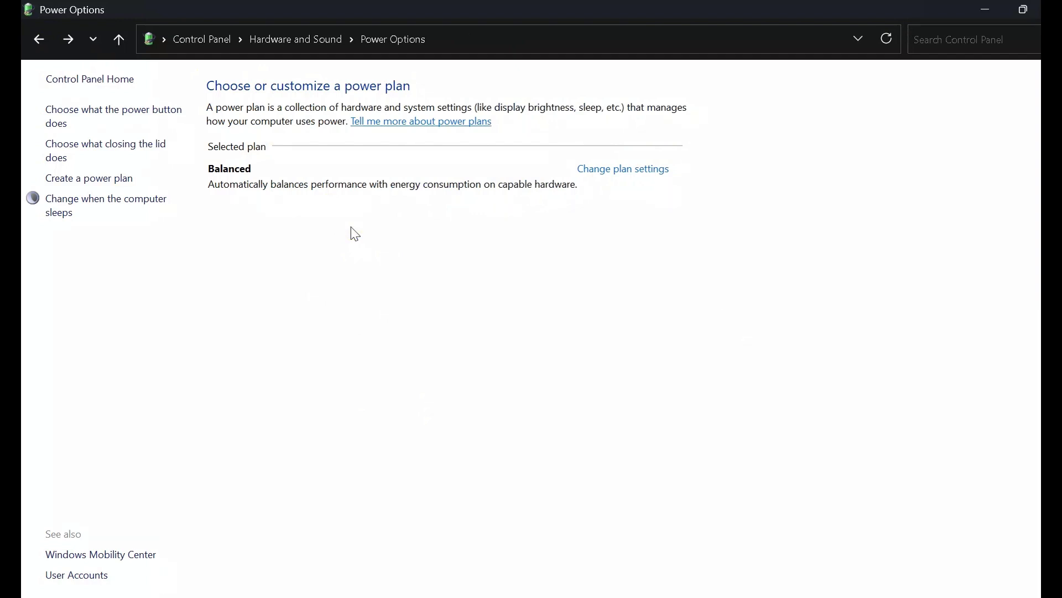
{"action": "left_click", "coordinate": [651, 396]}
{"action": "left_click", "coordinate": [1061, 9]}
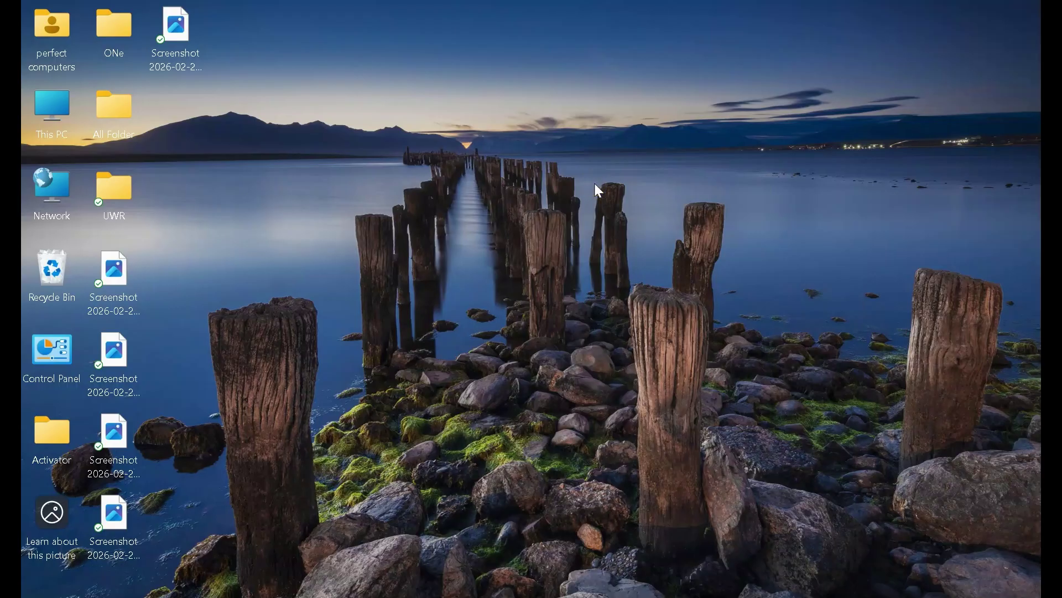